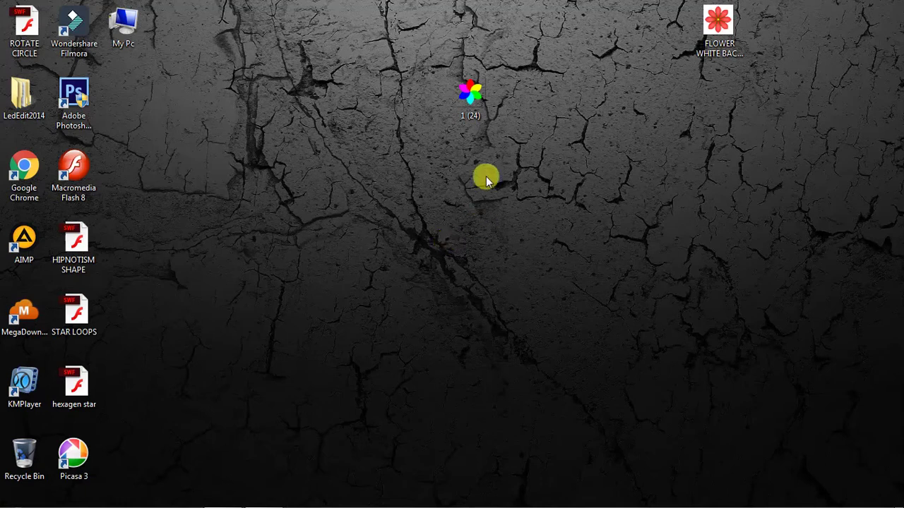
- Place the 1 (24) icon top-right and the flower image top centre, then return to Photoshop
{"action": "left_click", "coordinate": [470, 95]}
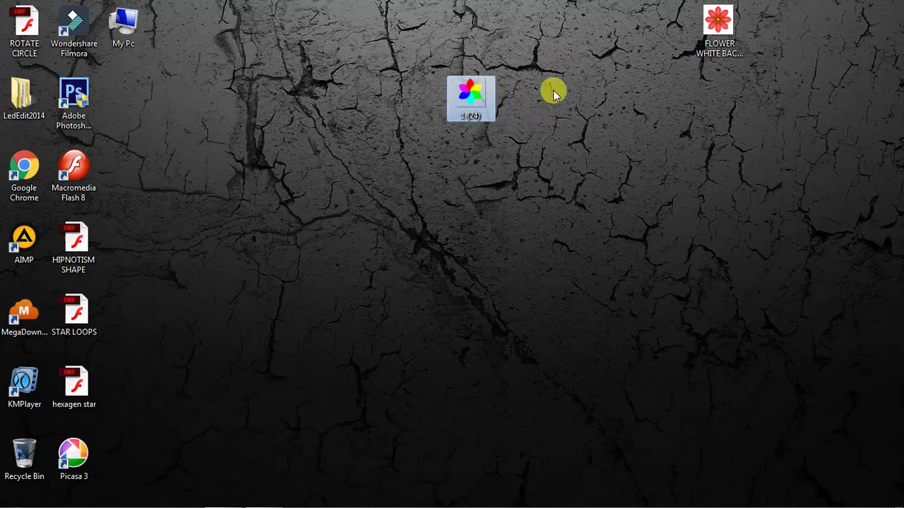
{"action": "left_click_drag", "start_coordinate": [488, 90], "coordinate": [872, 28]}
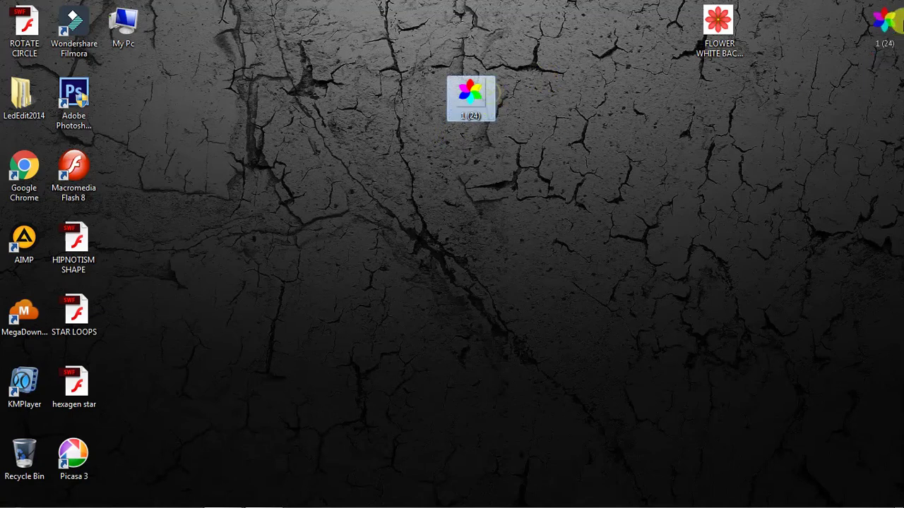
{"action": "left_click_drag", "start_coordinate": [742, 47], "coordinate": [374, 58]}
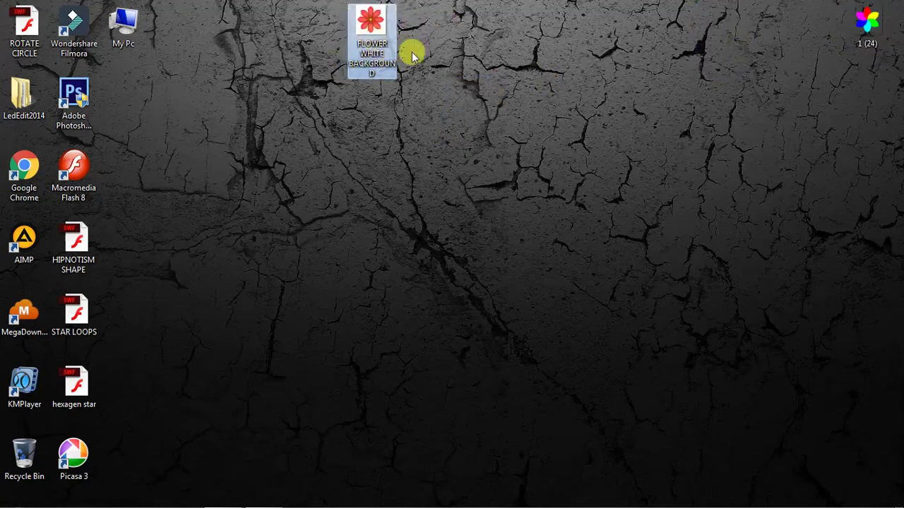
{"action": "mouse_move", "coordinate": [372, 21]}
{"action": "left_mouse_down"}
{"action": "mouse_move", "coordinate": [375, 77]}
{"action": "mouse_move", "coordinate": [460, 132]}
{"action": "mouse_move", "coordinate": [478, 39]}
{"action": "left_mouse_up"}
{"action": "left_click_drag", "start_coordinate": [78, 111], "coordinate": [274, 110]}
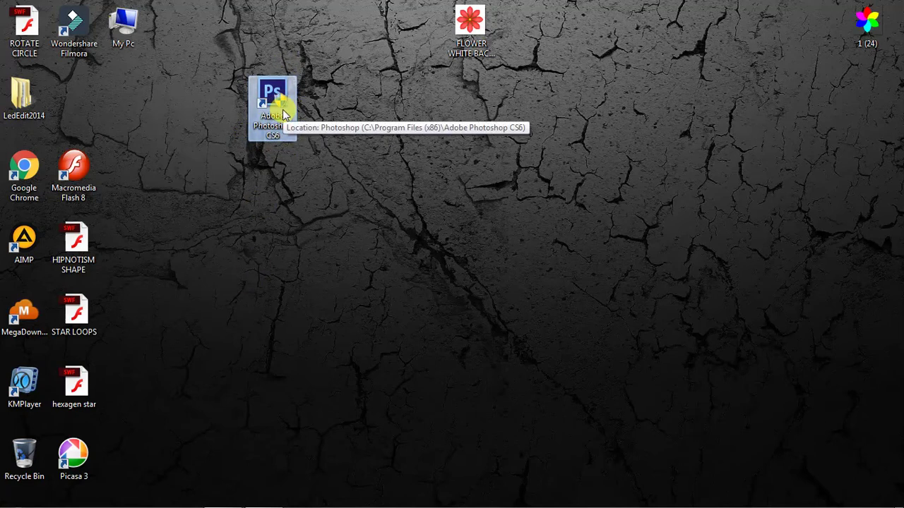
{"action": "mouse_move", "coordinate": [282, 113]}
{"action": "left_mouse_down"}
{"action": "mouse_move", "coordinate": [92, 92]}
{"action": "mouse_move", "coordinate": [100, 98]}
{"action": "left_mouse_up"}
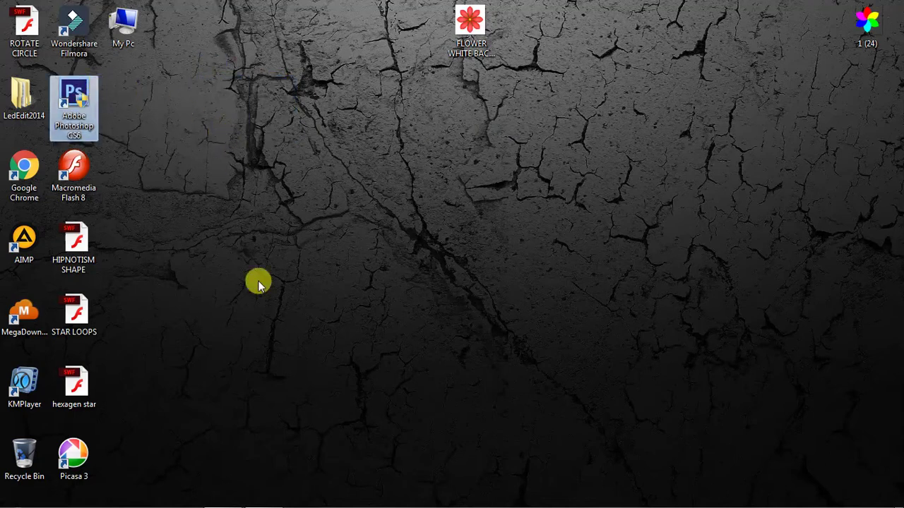
{"action": "left_click", "coordinate": [225, 496]}
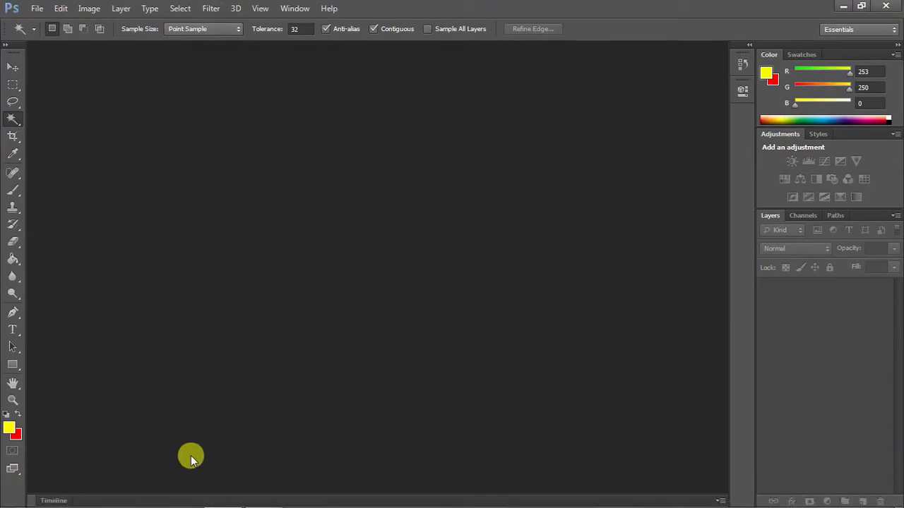
- Open FLOWER WHITE BACKGROUND.jpg from the Desktop, showing the red flower on white at 25%
{"action": "left_click", "coordinate": [34, 9]}
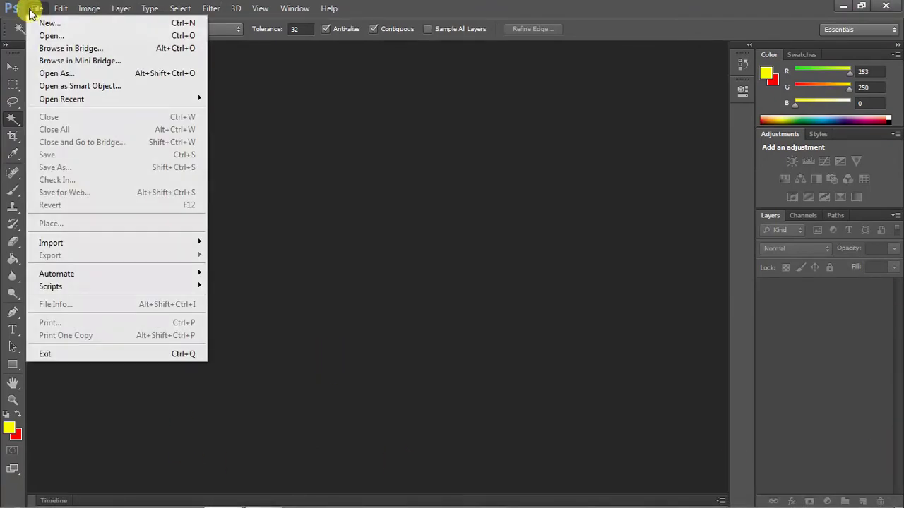
{"action": "left_click", "coordinate": [80, 35]}
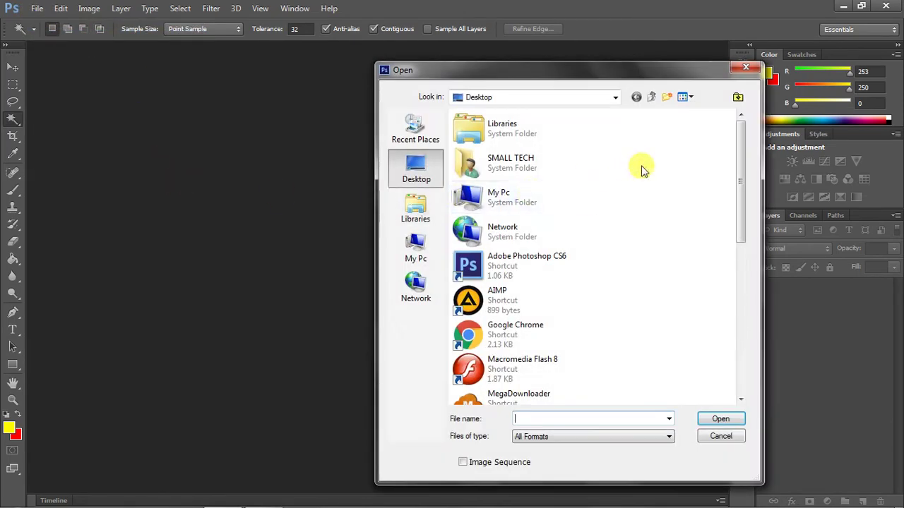
{"action": "left_click_drag", "start_coordinate": [741, 157], "coordinate": [746, 299]}
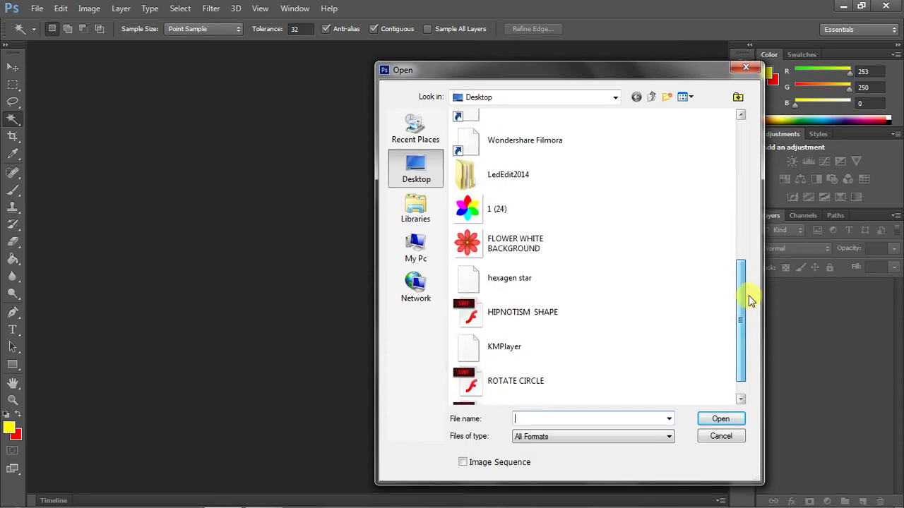
{"action": "double_click", "coordinate": [528, 243]}
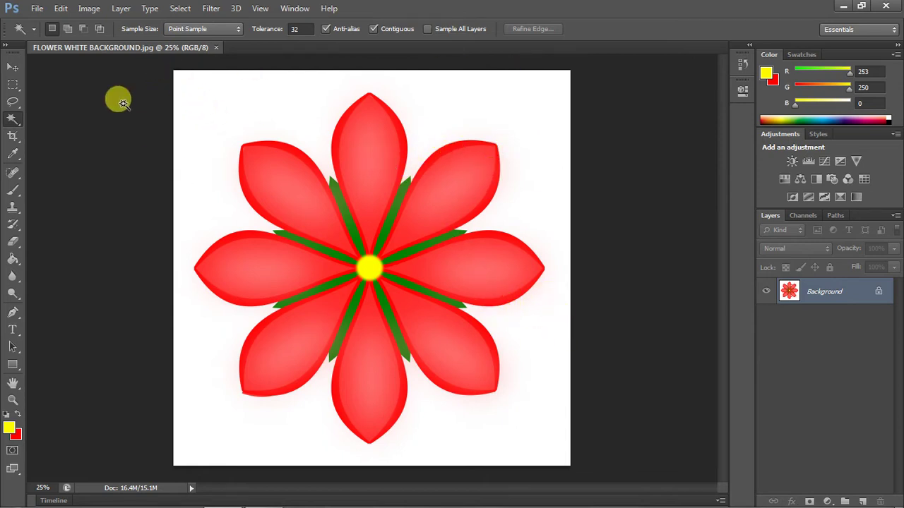
{"action": "left_click", "coordinate": [37, 8]}
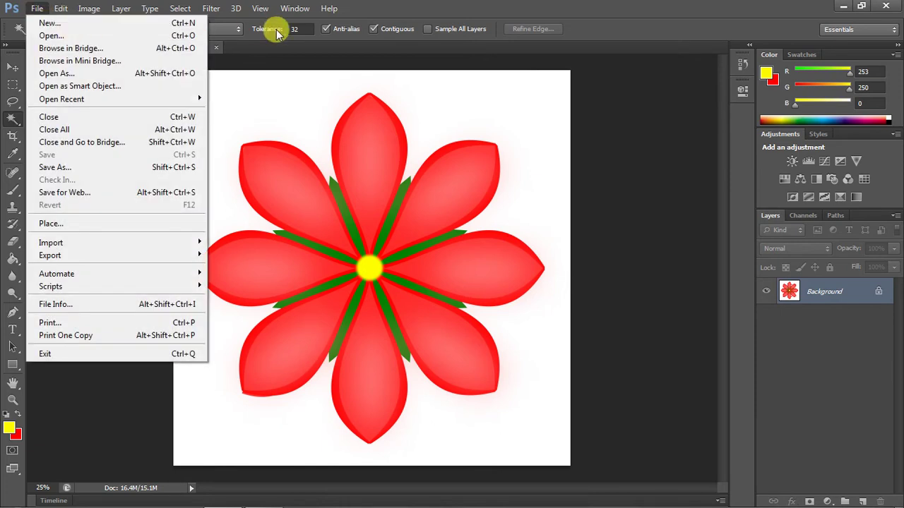
{"action": "left_click", "coordinate": [311, 58]}
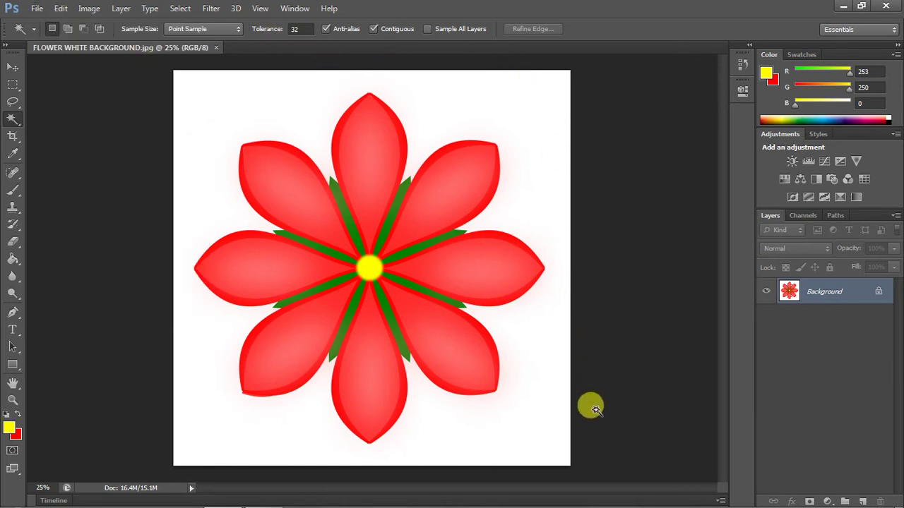
- Check the flower file's Details properties, 2400 x 2390 pixels at 72 dpi, then close them
{"action": "left_click", "coordinate": [843, 7]}
{"action": "left_click", "coordinate": [478, 33]}
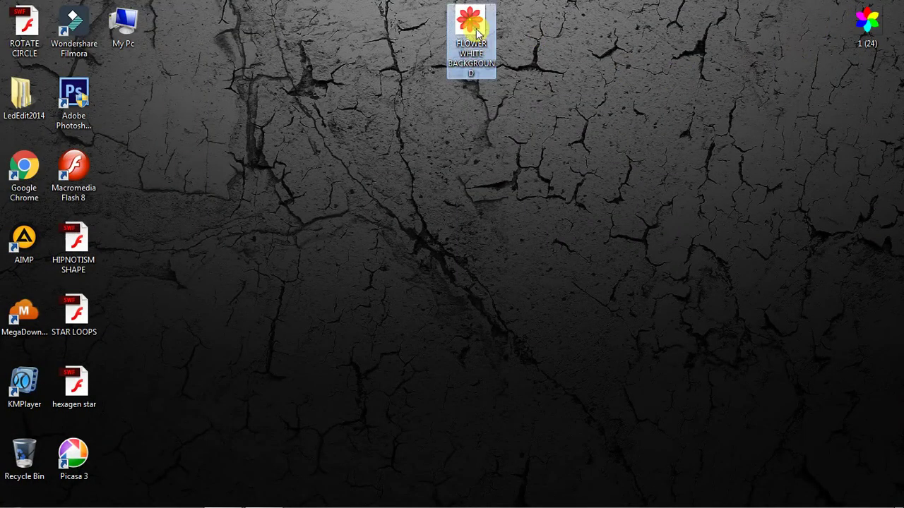
{"action": "right_click", "coordinate": [476, 31]}
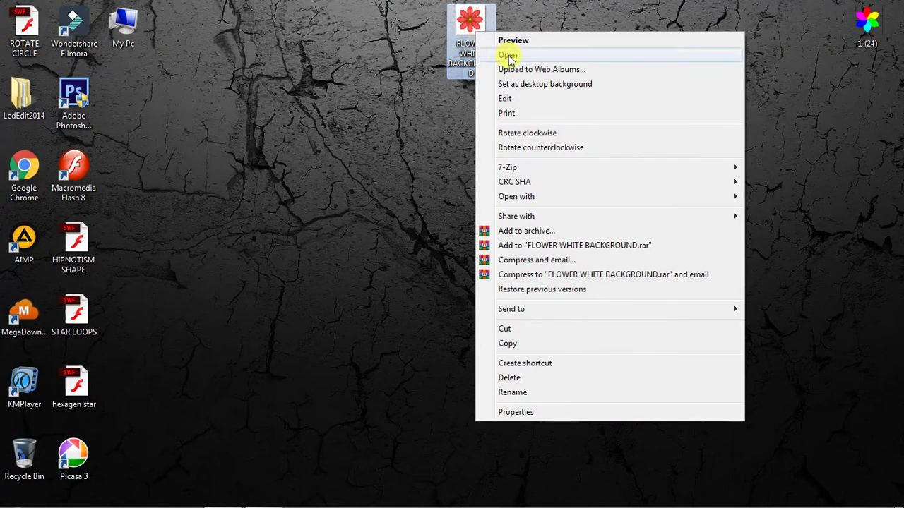
{"action": "left_click", "coordinate": [541, 417]}
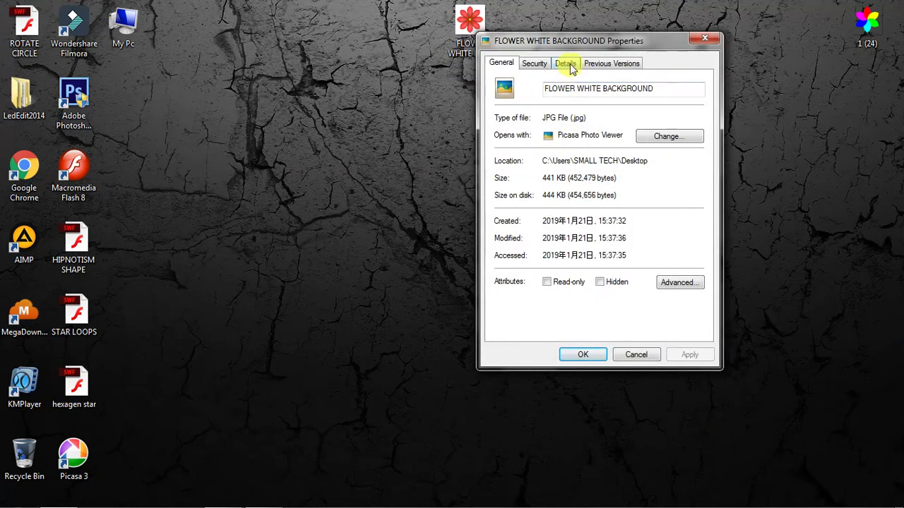
{"action": "left_click", "coordinate": [565, 64]}
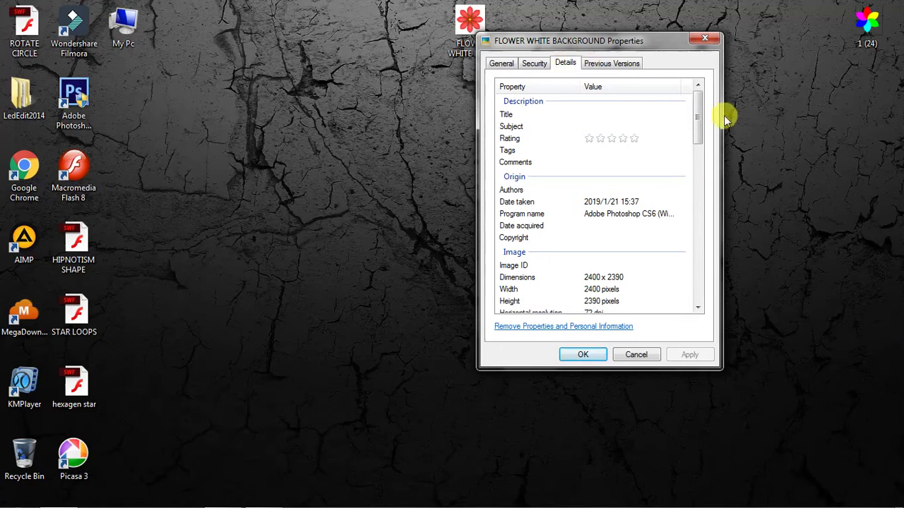
{"action": "mouse_move", "coordinate": [699, 111]}
{"action": "left_mouse_down"}
{"action": "mouse_move", "coordinate": [697, 147]}
{"action": "mouse_move", "coordinate": [631, 151]}
{"action": "left_mouse_up"}
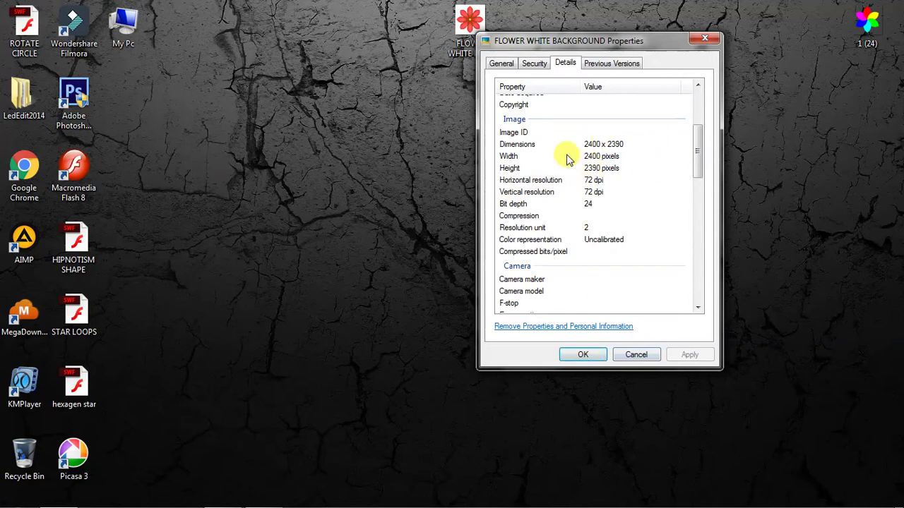
{"action": "left_click", "coordinate": [583, 355]}
{"action": "mouse_move", "coordinate": [291, 503]}
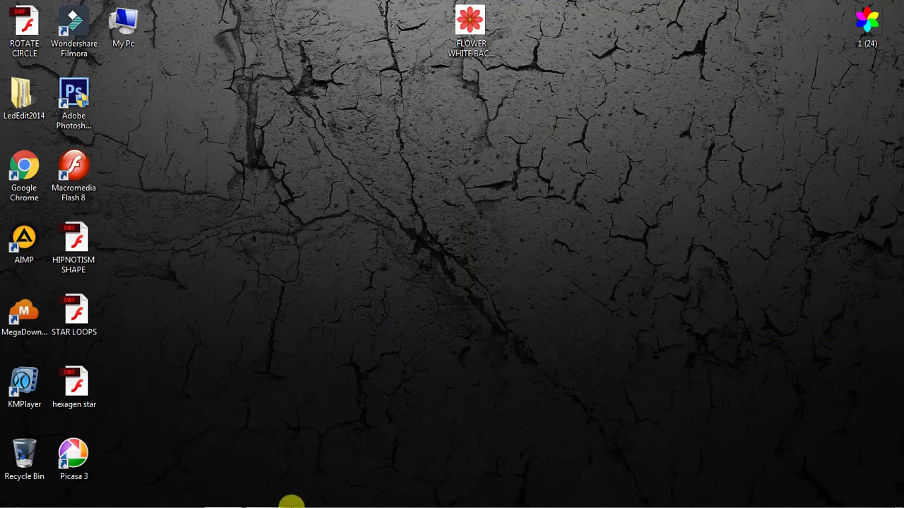
- Create Untitled-1 at 2400 x 2390 pixels, 72 ppi, with Transparent background contents
{"action": "left_click", "coordinate": [224, 498]}
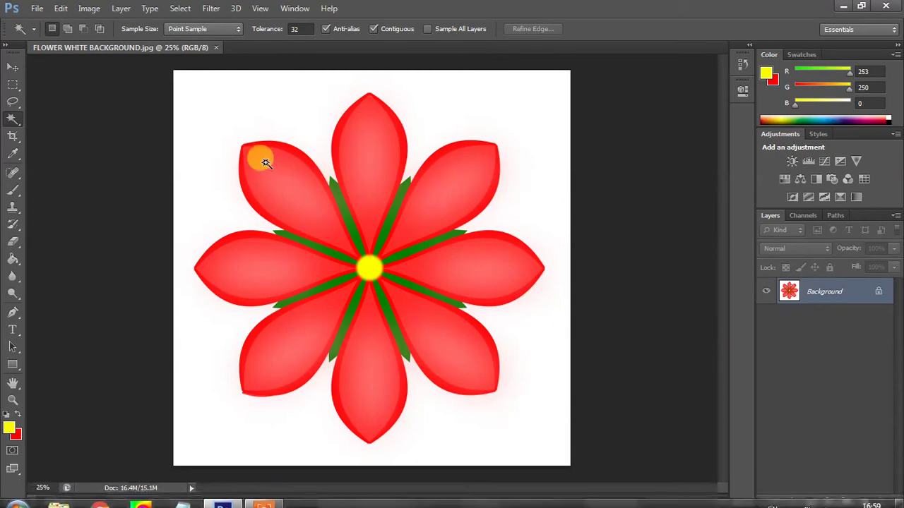
{"action": "left_click", "coordinate": [37, 9]}
{"action": "left_click", "coordinate": [601, 81]}
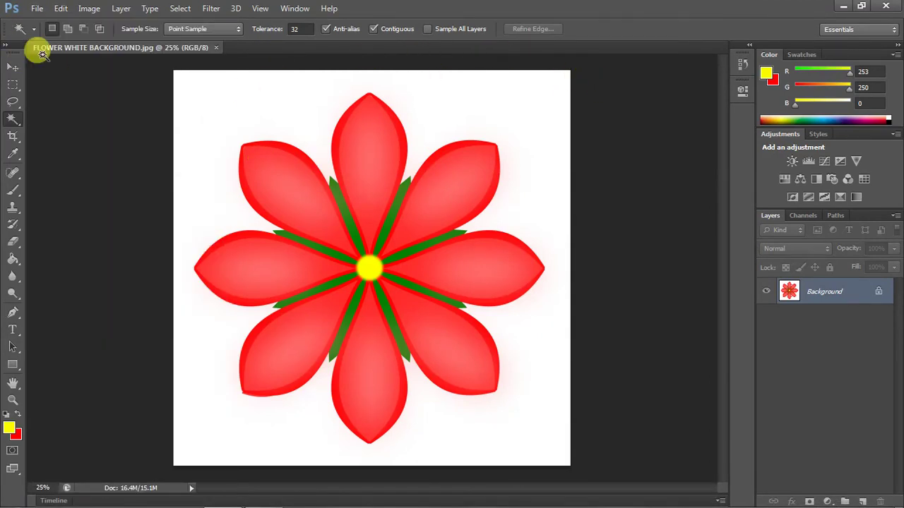
{"action": "left_click", "coordinate": [35, 8]}
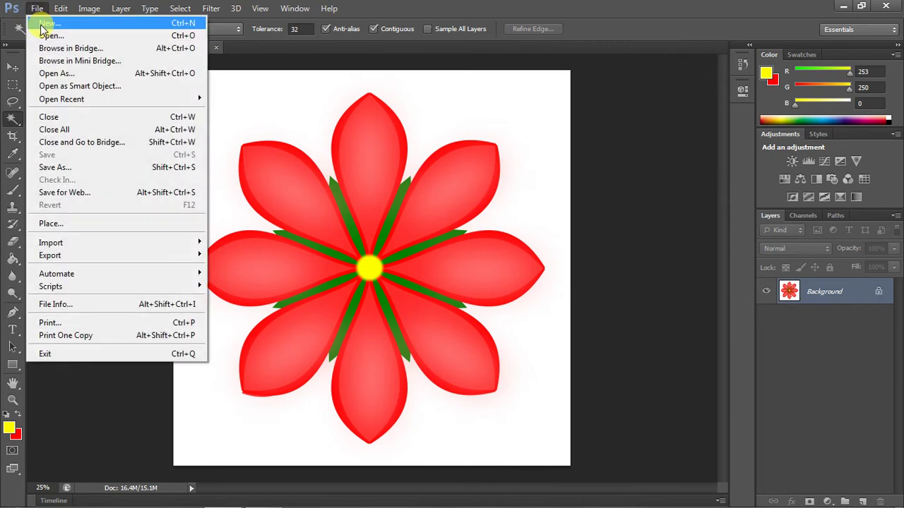
{"action": "left_click", "coordinate": [40, 18]}
{"action": "left_click", "coordinate": [403, 172]}
{"action": "left_click", "coordinate": [351, 200]}
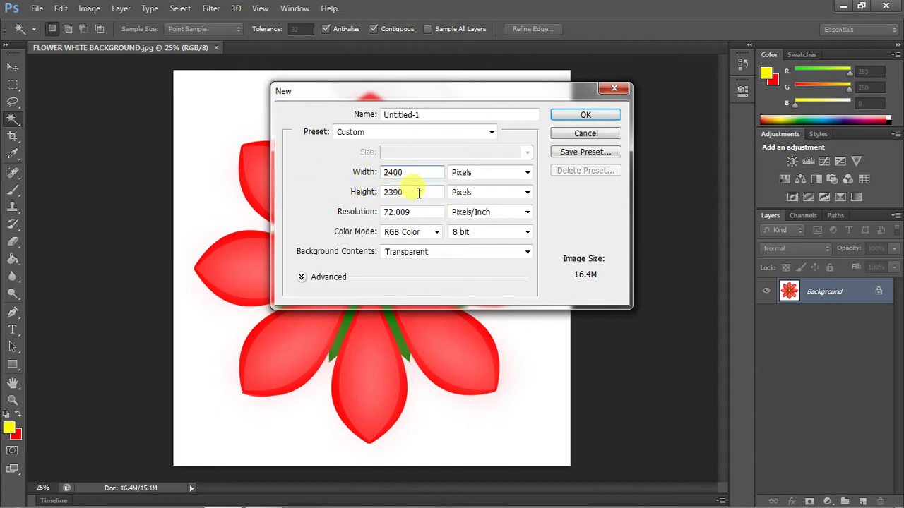
{"action": "double_click", "coordinate": [427, 173]}
{"action": "left_click", "coordinate": [343, 201]}
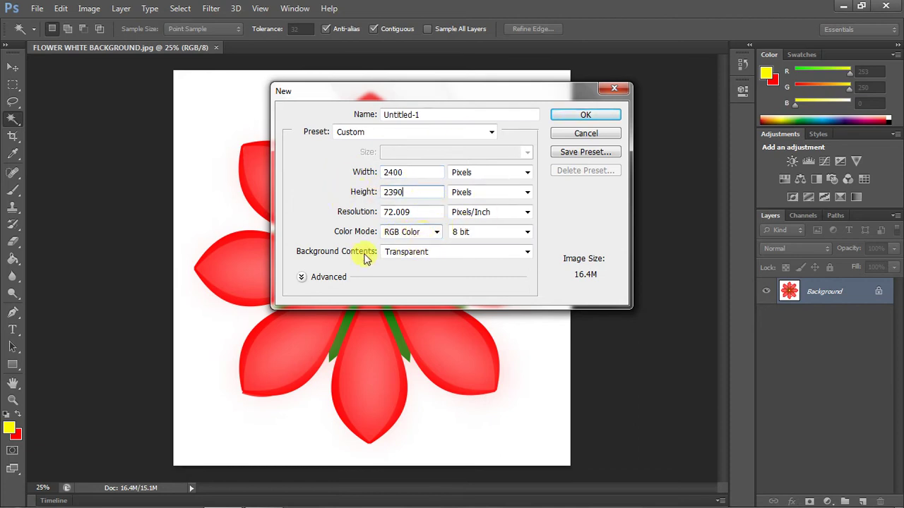
{"action": "left_click", "coordinate": [415, 256]}
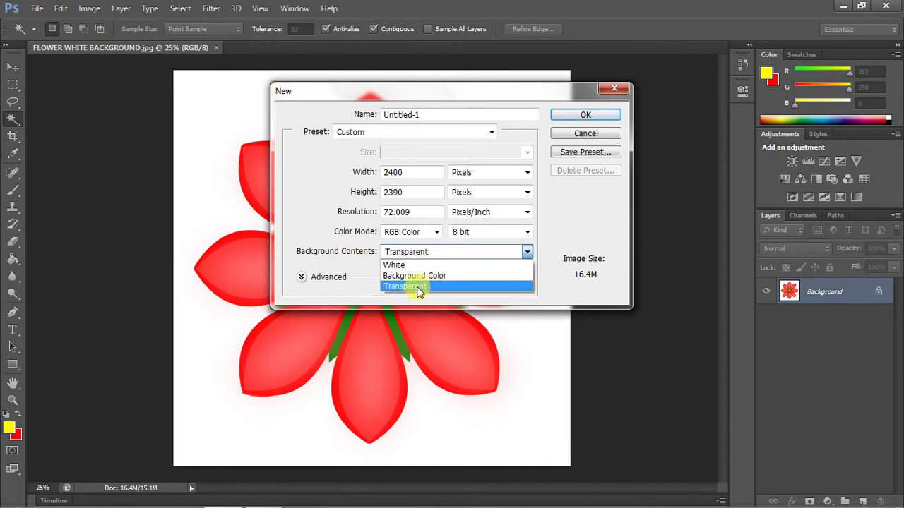
{"action": "left_click", "coordinate": [410, 288]}
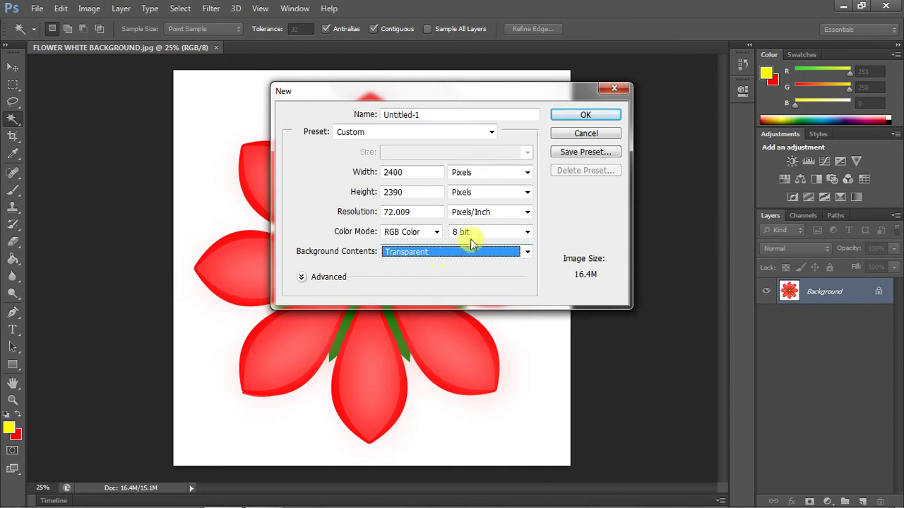
{"action": "left_click", "coordinate": [584, 116]}
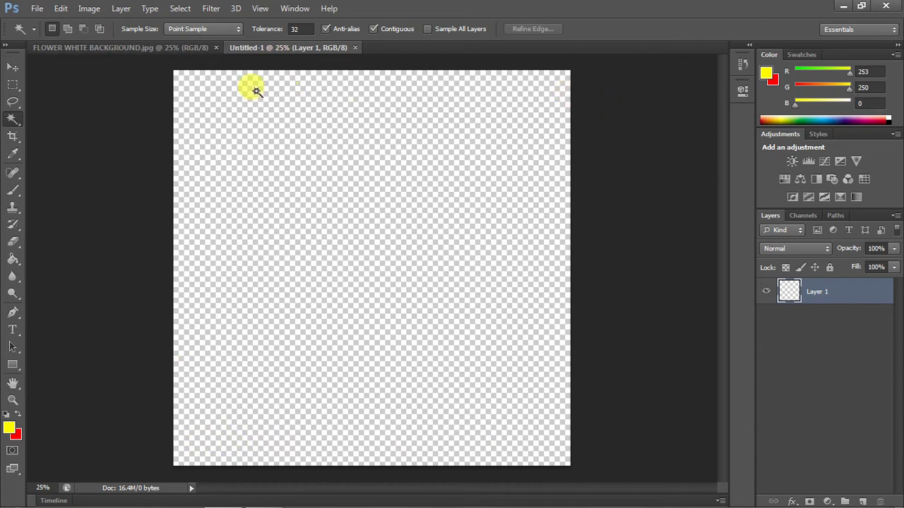
- Marquee-select the entire flower image and cut it from the original file
{"action": "left_click", "coordinate": [116, 48]}
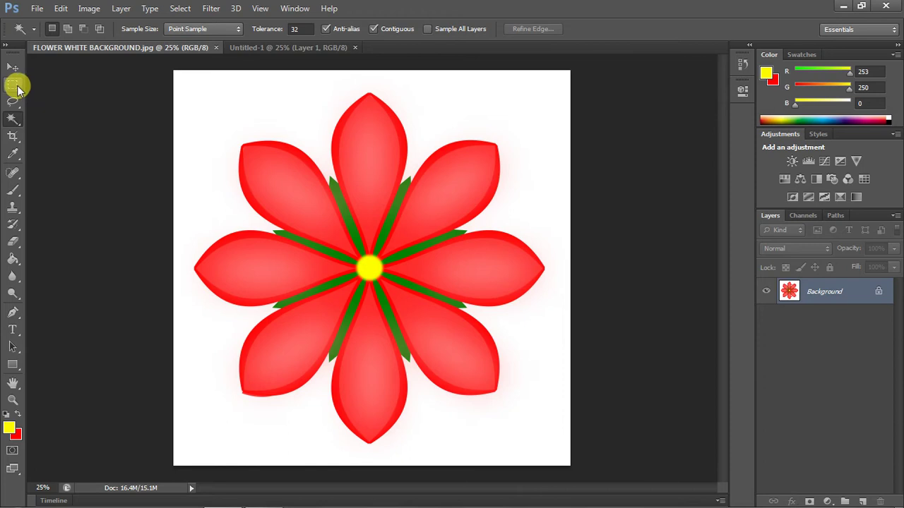
{"action": "left_click", "coordinate": [11, 85]}
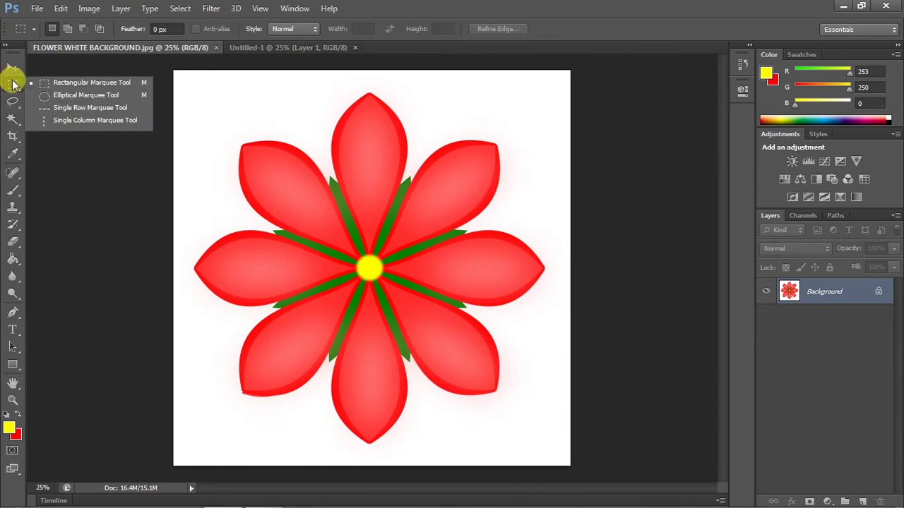
{"action": "left_click", "coordinate": [131, 68]}
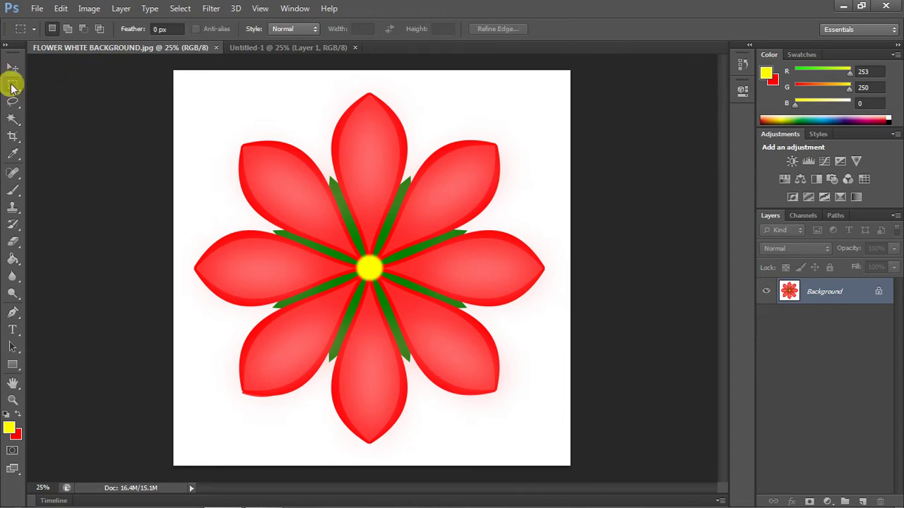
{"action": "left_click_drag", "start_coordinate": [13, 86], "coordinate": [62, 85]}
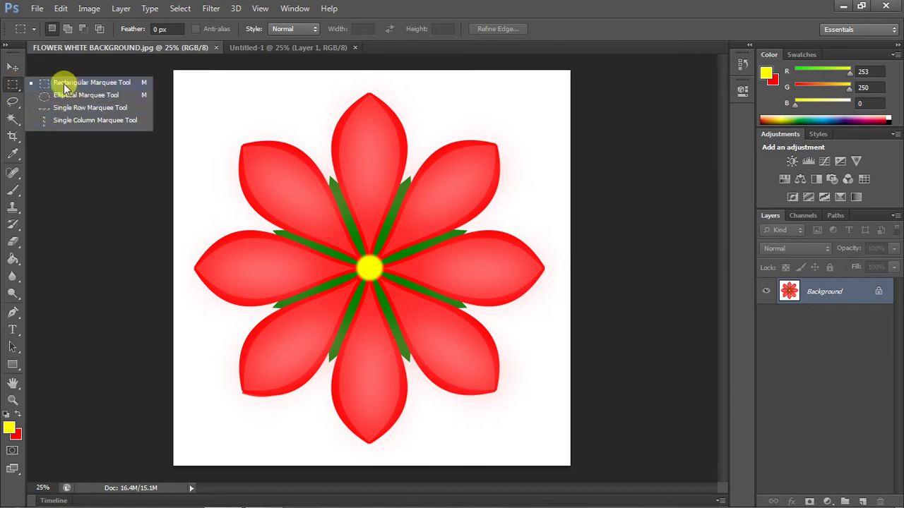
{"action": "left_click", "coordinate": [73, 85]}
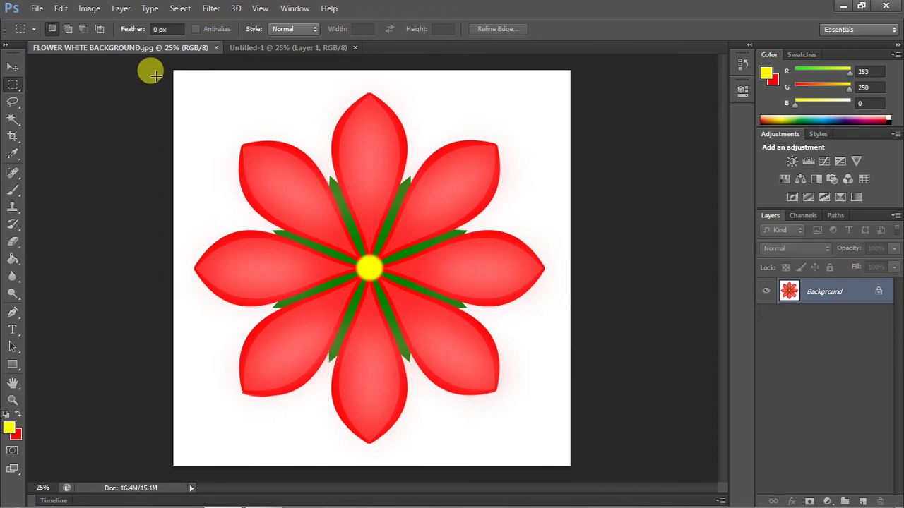
{"action": "left_click_drag", "start_coordinate": [162, 64], "coordinate": [511, 359]}
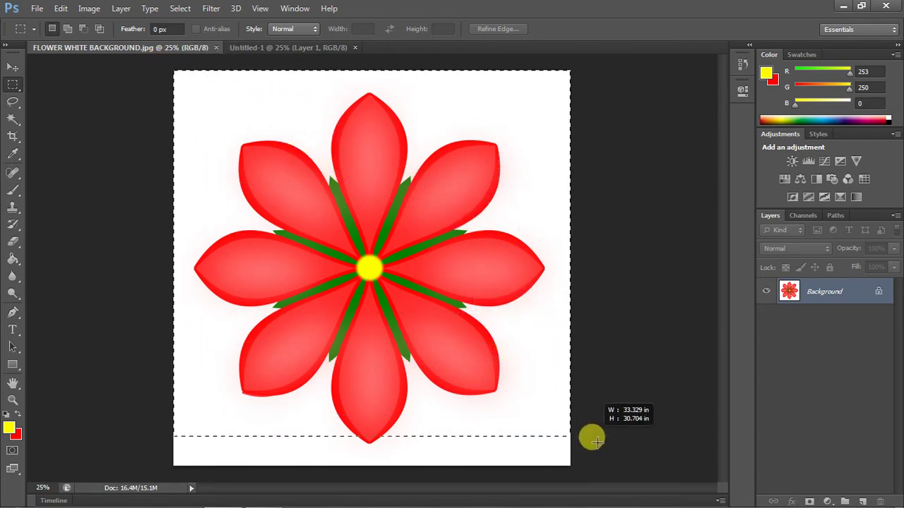
{"action": "left_click_drag", "start_coordinate": [511, 359], "coordinate": [621, 440]}
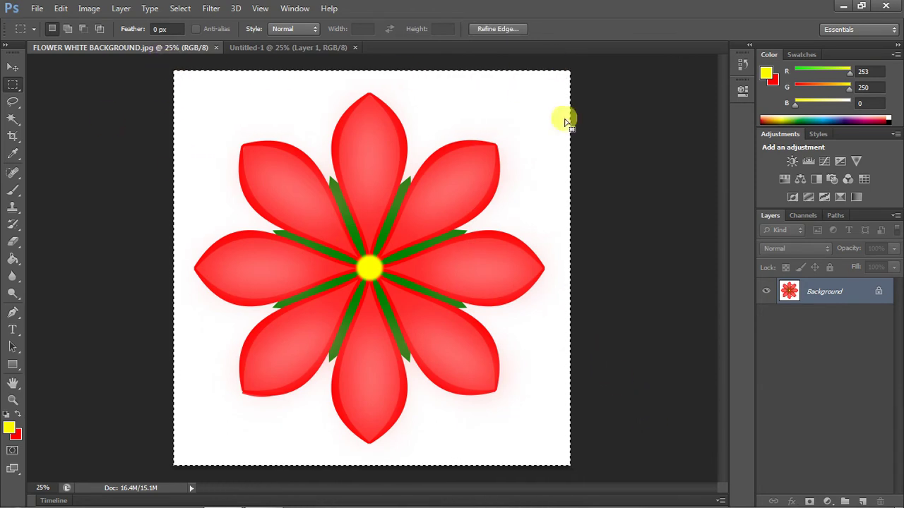
{"action": "left_click", "coordinate": [61, 7]}
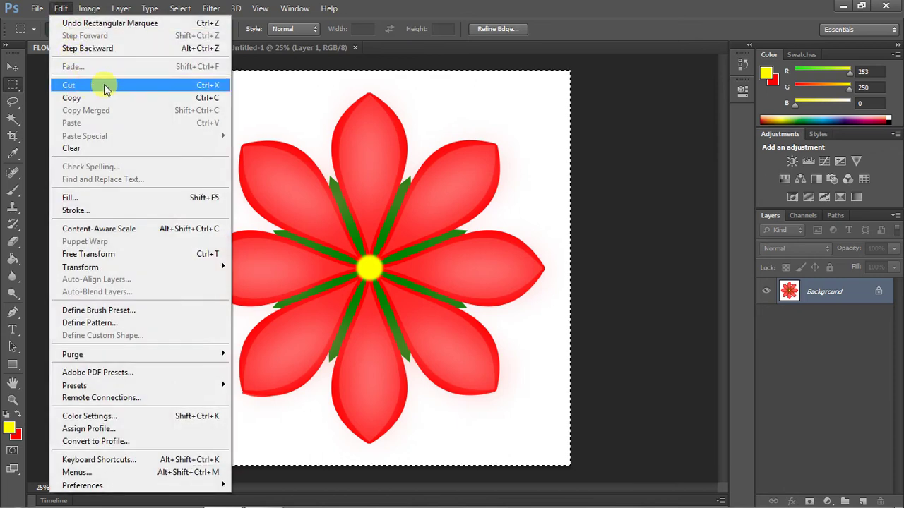
{"action": "left_click", "coordinate": [104, 86]}
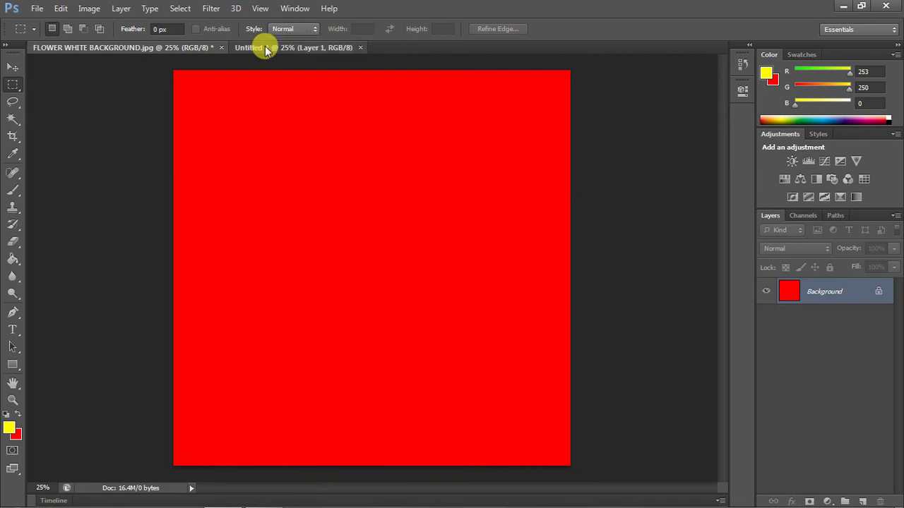
- Paste the cut flower into Untitled-1's transparent layer
{"action": "left_click", "coordinate": [266, 48]}
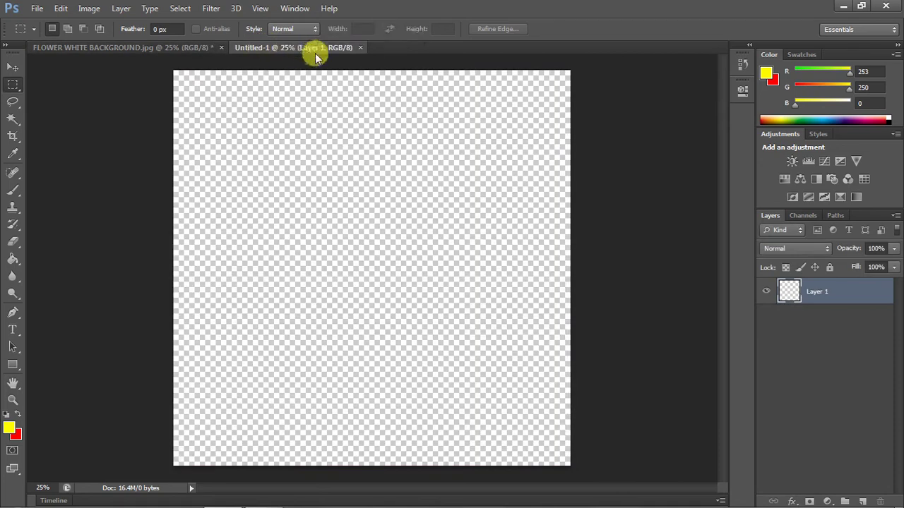
{"action": "left_click", "coordinate": [60, 10]}
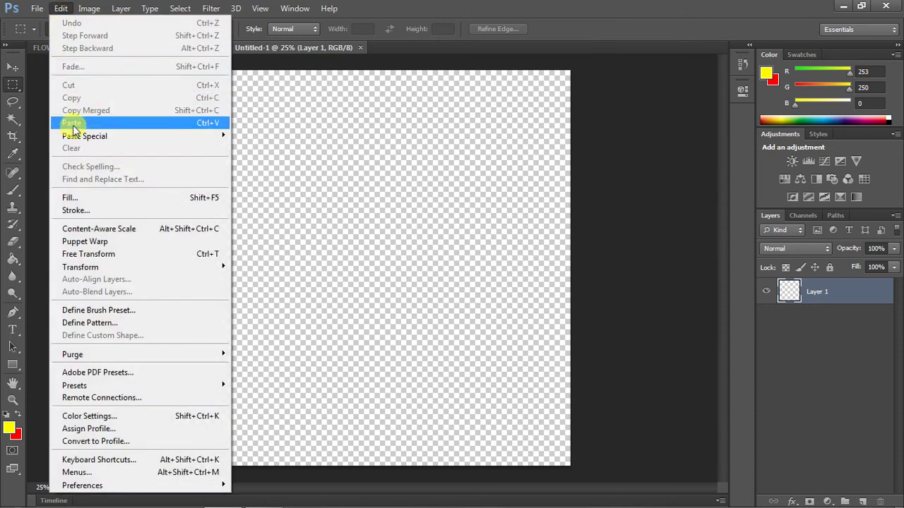
{"action": "left_click", "coordinate": [73, 126]}
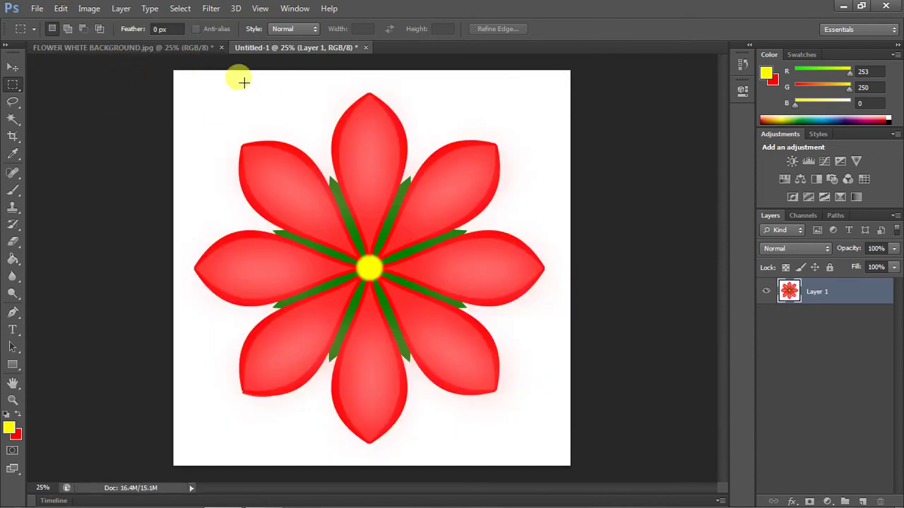
{"action": "left_click", "coordinate": [146, 50]}
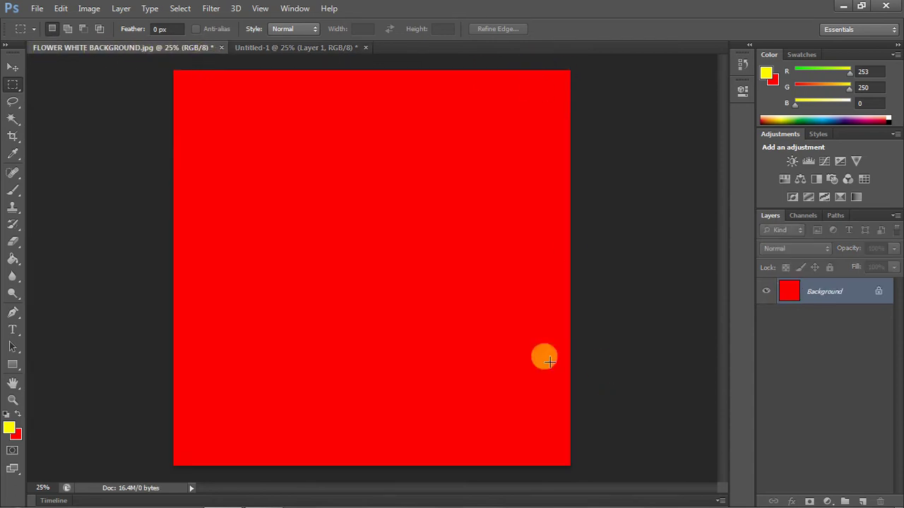
{"action": "left_click", "coordinate": [282, 47]}
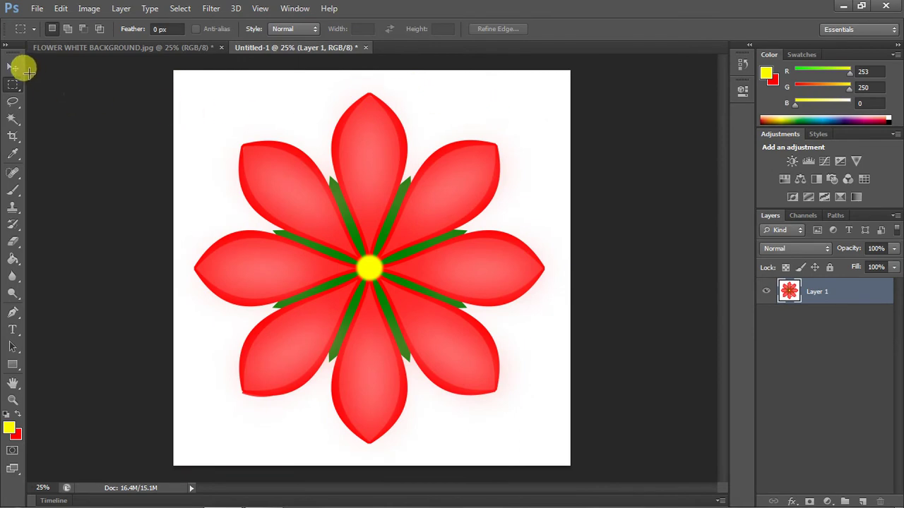
- Magic Wand-select the white area around the flower, delete it, and deselect with Ctrl+D
{"action": "left_click", "coordinate": [14, 120]}
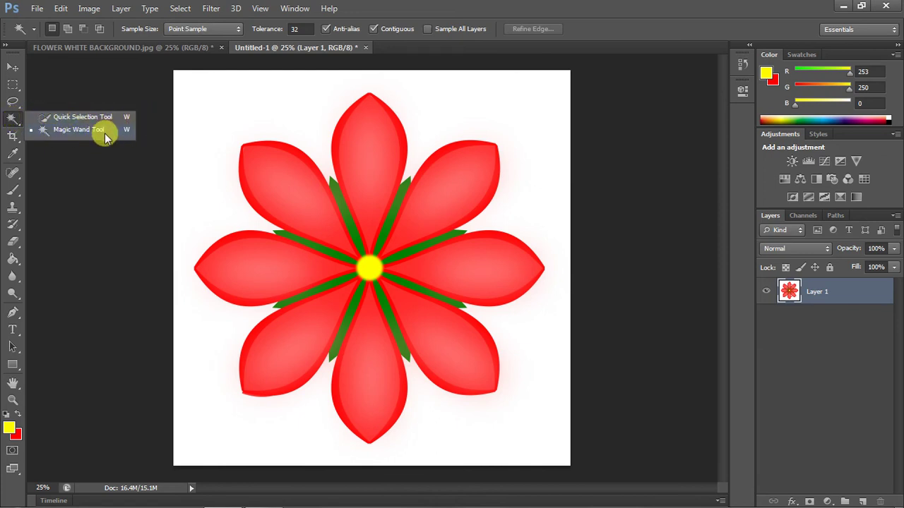
{"action": "left_click", "coordinate": [73, 133]}
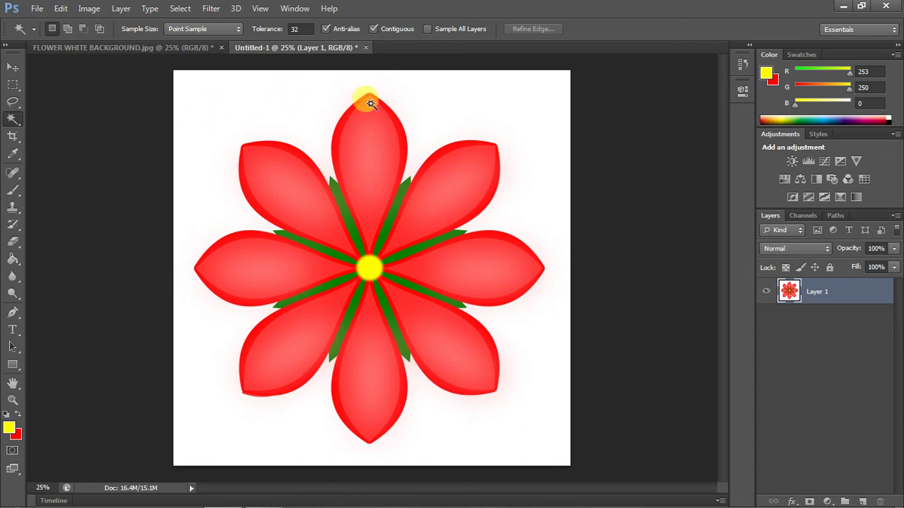
{"action": "left_click", "coordinate": [536, 137]}
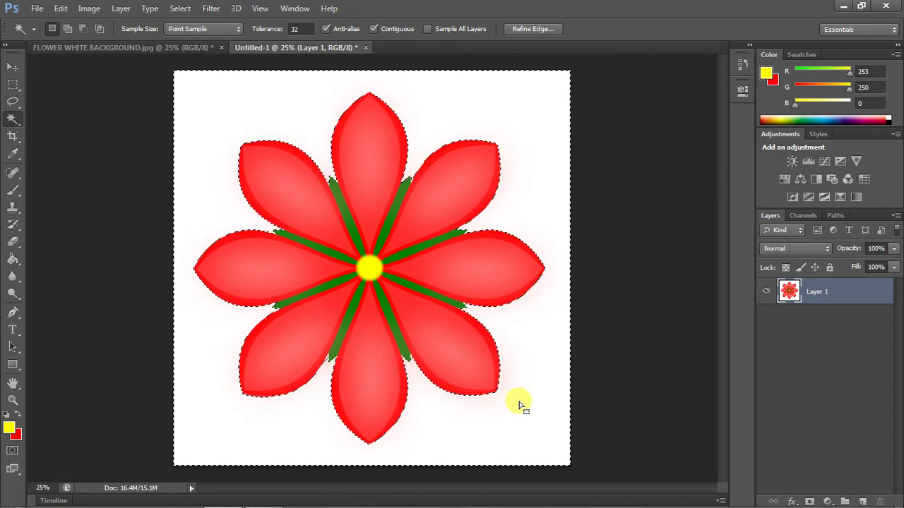
{"action": "key", "text": "Delete"}
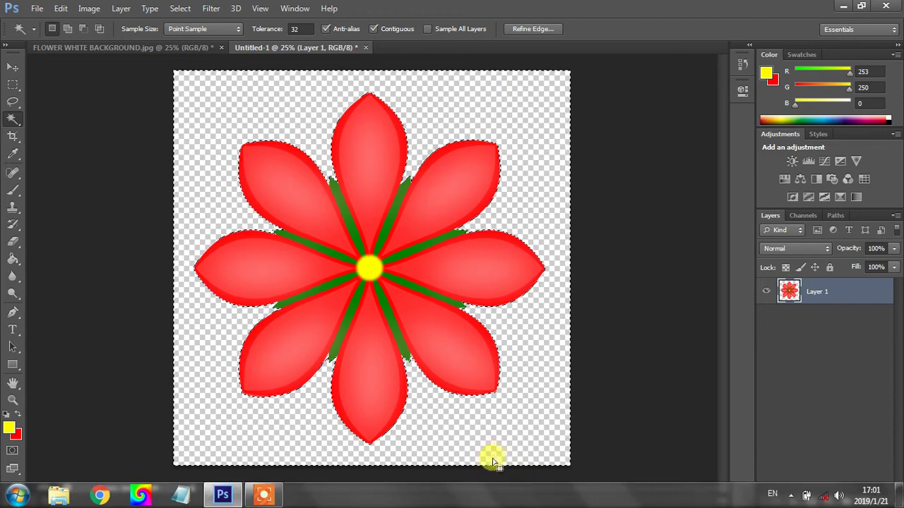
{"action": "key", "text": "ctrl+d"}
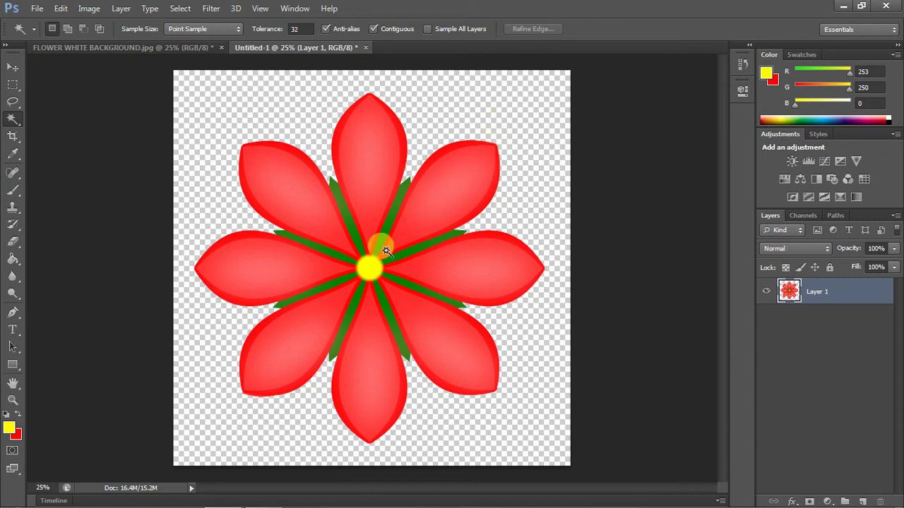
- Select the flower's yellow centre with the Magic Wand to clear it
{"action": "left_click", "coordinate": [376, 272]}
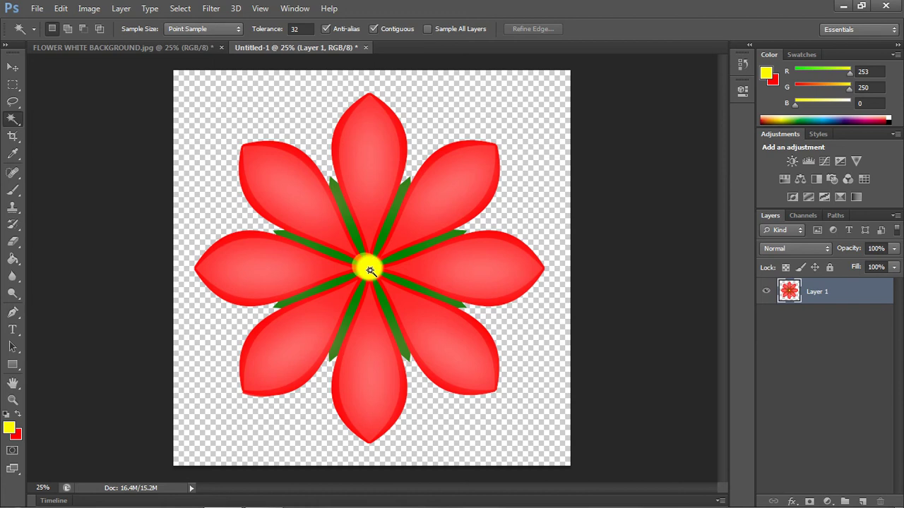
{"action": "left_click", "coordinate": [369, 267]}
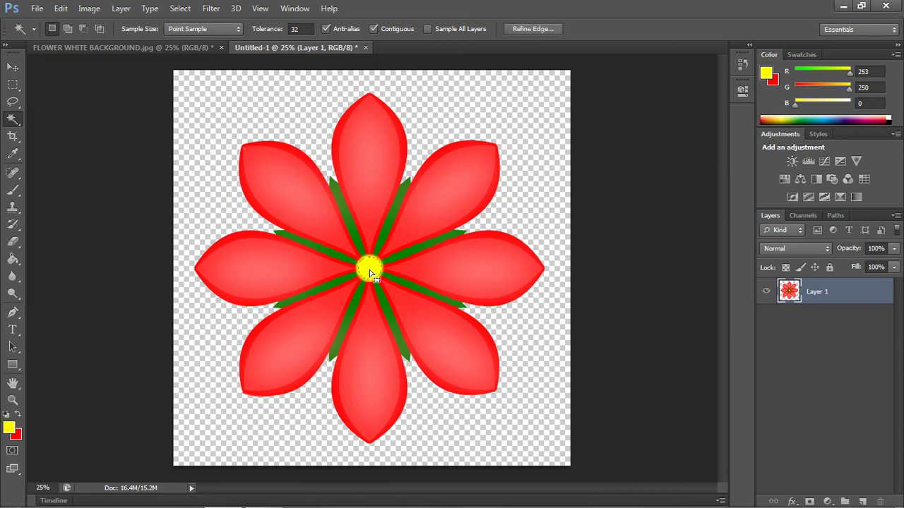
{"action": "left_click", "coordinate": [368, 283]}
{"action": "left_click", "coordinate": [384, 262]}
- Reposition the flower layer with the Move tool so it sits centred
{"action": "left_click", "coordinate": [13, 67]}
{"action": "mouse_move", "coordinate": [360, 189]}
{"action": "left_mouse_down"}
{"action": "mouse_move", "coordinate": [397, 187]}
{"action": "mouse_move", "coordinate": [350, 193]}
{"action": "mouse_move", "coordinate": [404, 187]}
{"action": "left_mouse_up"}
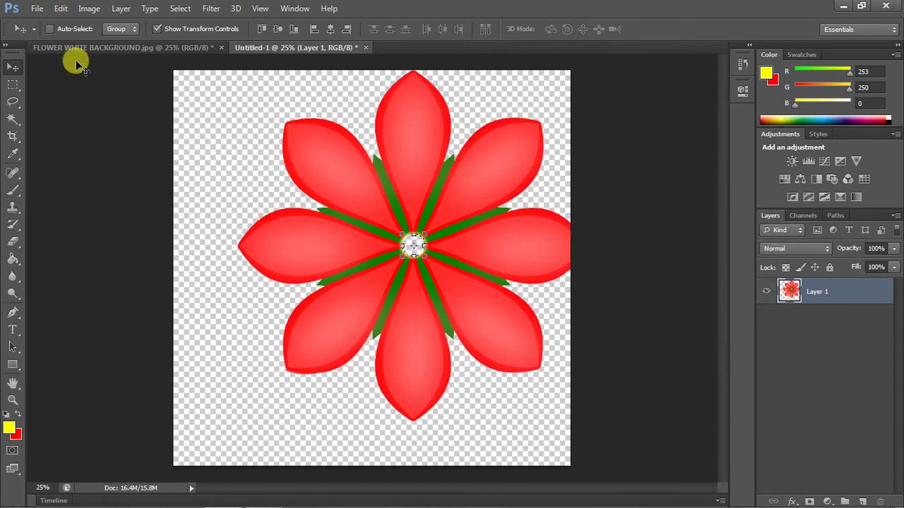
{"action": "left_click_drag", "start_coordinate": [400, 195], "coordinate": [358, 223]}
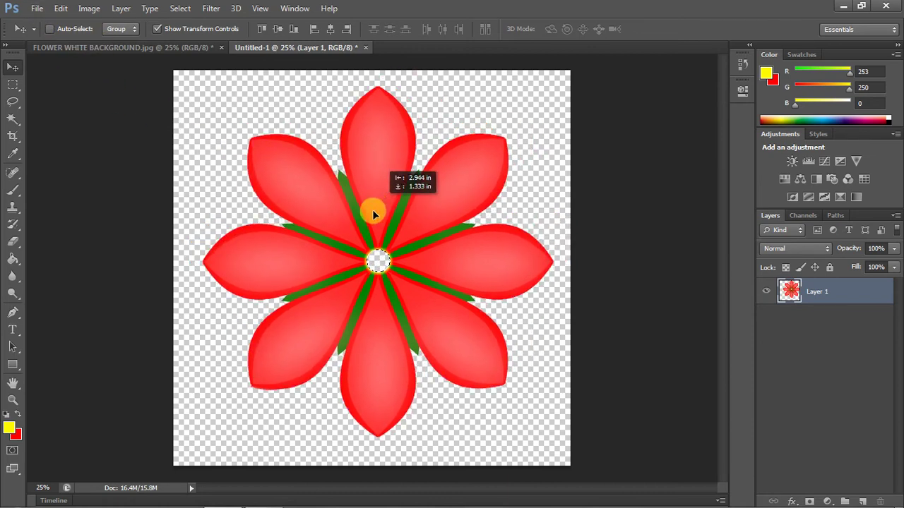
- Save the image as PNG named 'flower t' on the Desktop, accepting the PNG Options
{"action": "left_click", "coordinate": [35, 8]}
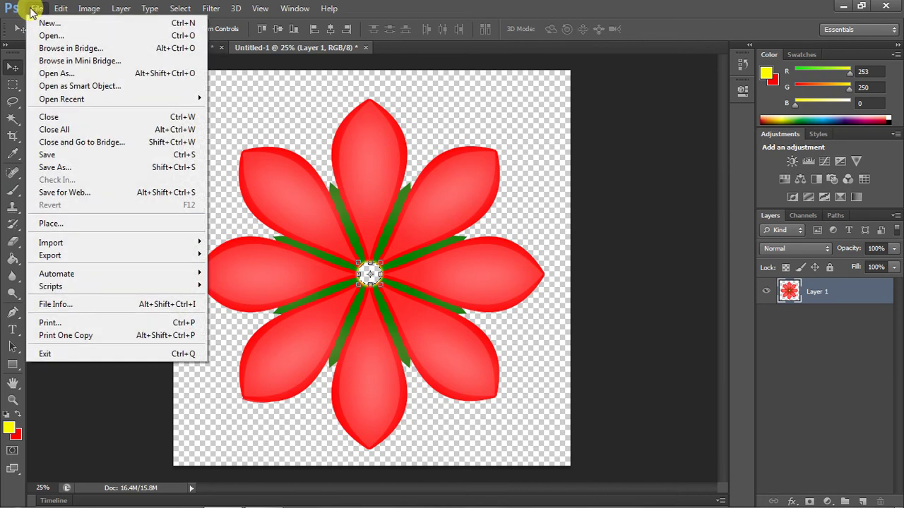
{"action": "left_click", "coordinate": [143, 169]}
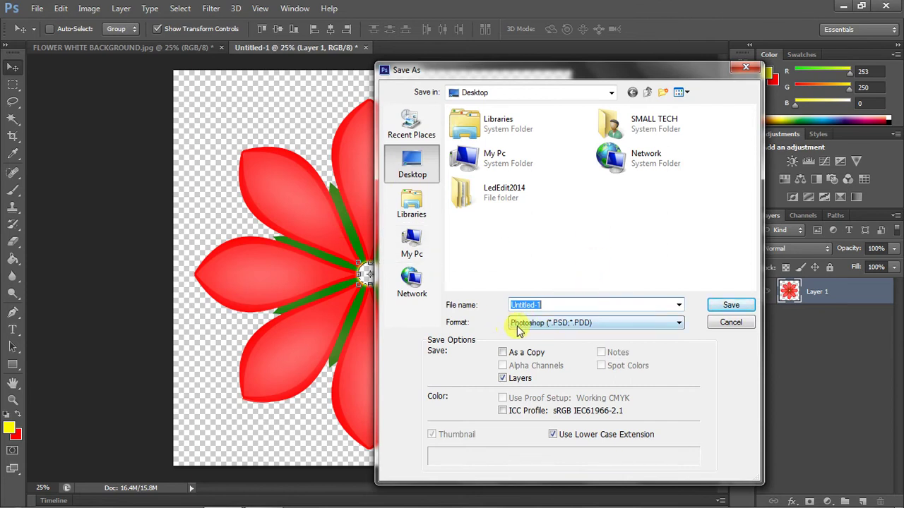
{"action": "left_click", "coordinate": [546, 326]}
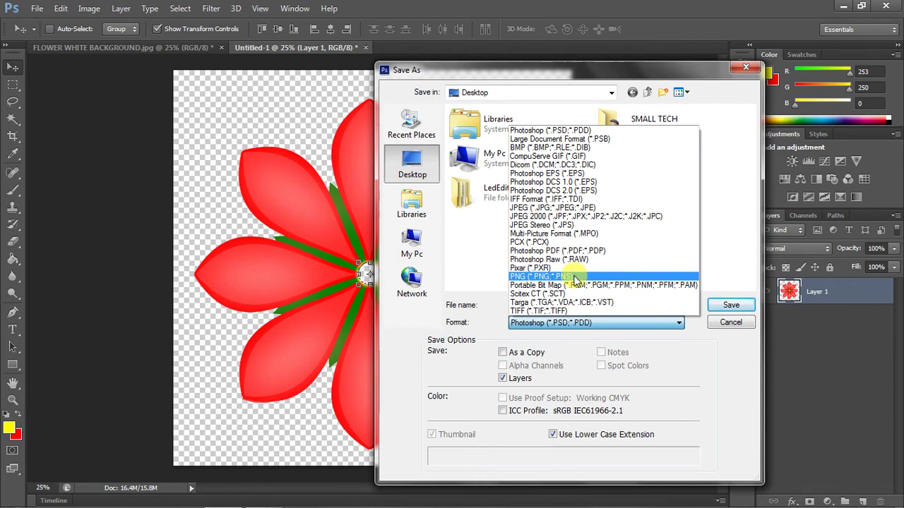
{"action": "left_click", "coordinate": [576, 280]}
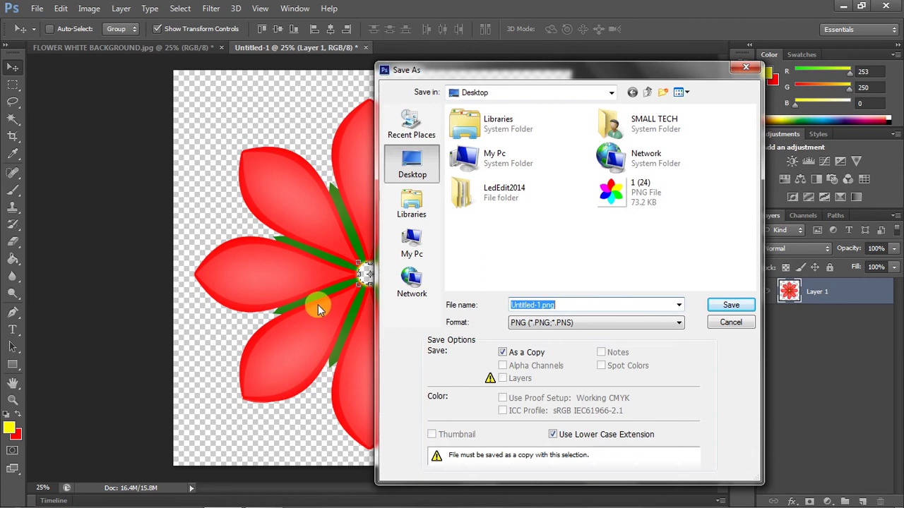
{"action": "type", "text": "flower t"}
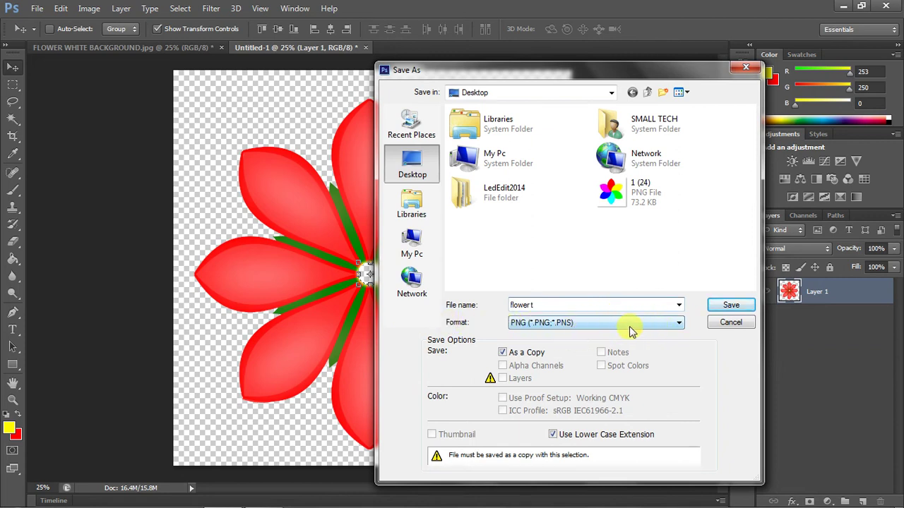
{"action": "left_click", "coordinate": [727, 308]}
{"action": "left_click", "coordinate": [417, 158]}
{"action": "left_click", "coordinate": [742, 305]}
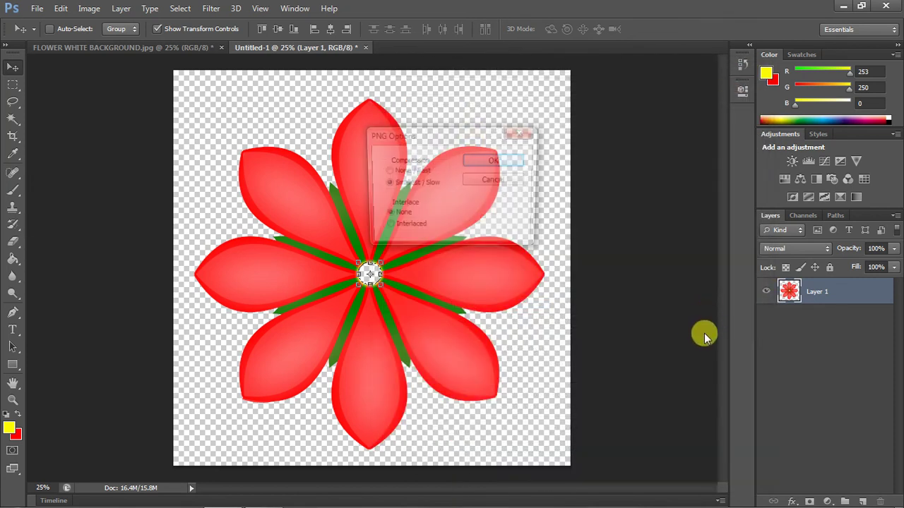
{"action": "left_click", "coordinate": [494, 161]}
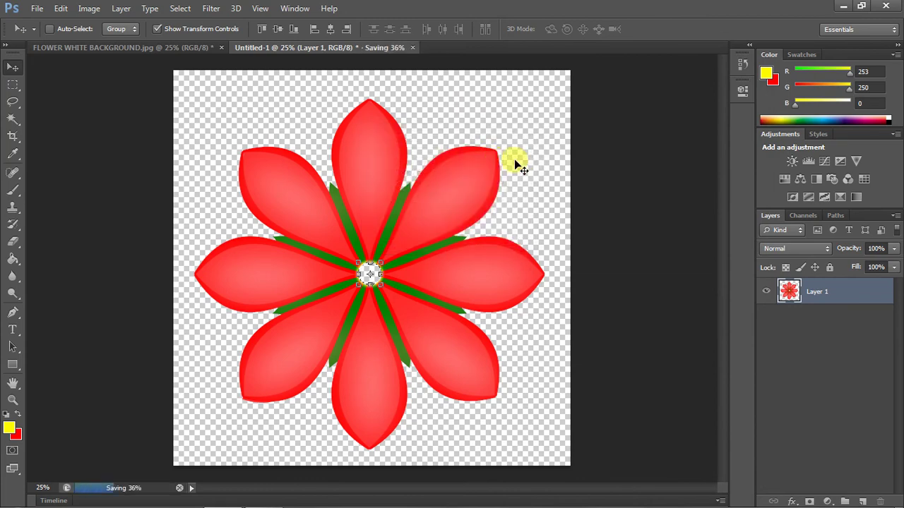
- Minimize Photoshop to the desktop, briefly restoring it to check the save
{"action": "left_click", "coordinate": [844, 6]}
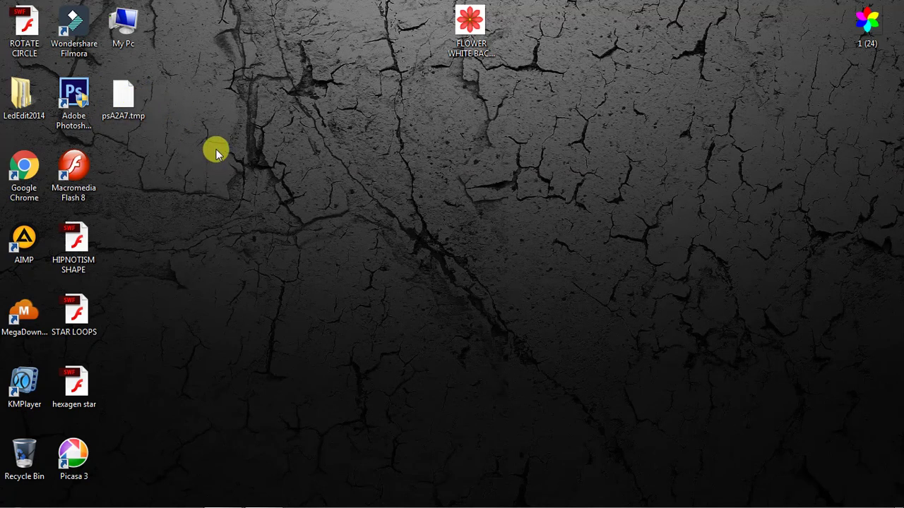
{"action": "mouse_move", "coordinate": [265, 498]}
{"action": "left_click", "coordinate": [222, 495]}
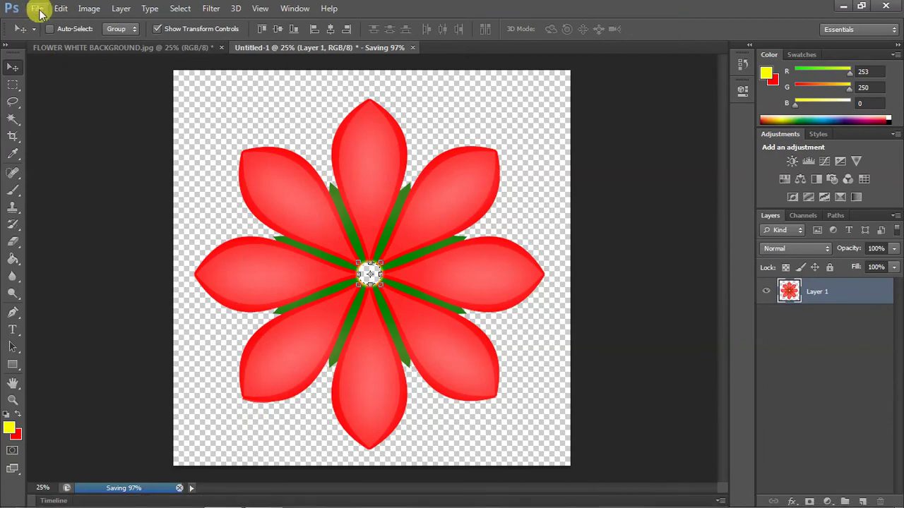
{"action": "left_click", "coordinate": [38, 10]}
{"action": "left_click", "coordinate": [801, 32]}
{"action": "left_click", "coordinate": [843, 7]}
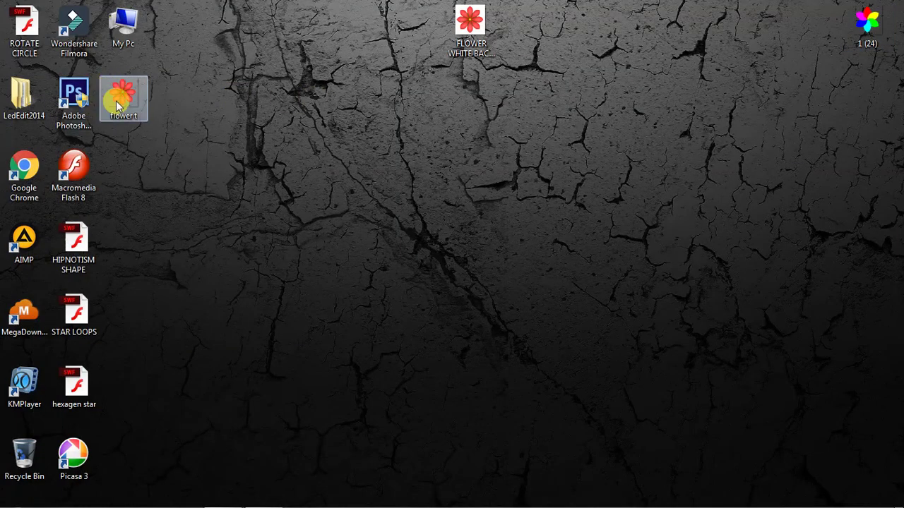
- Move the flower t icon aside, preview it in Picasa Photo Viewer, and close the viewer
{"action": "mouse_move", "coordinate": [122, 102]}
{"action": "left_mouse_down"}
{"action": "mouse_move", "coordinate": [489, 122]}
{"action": "mouse_move", "coordinate": [674, 116]}
{"action": "left_mouse_up"}
{"action": "double_click", "coordinate": [680, 105]}
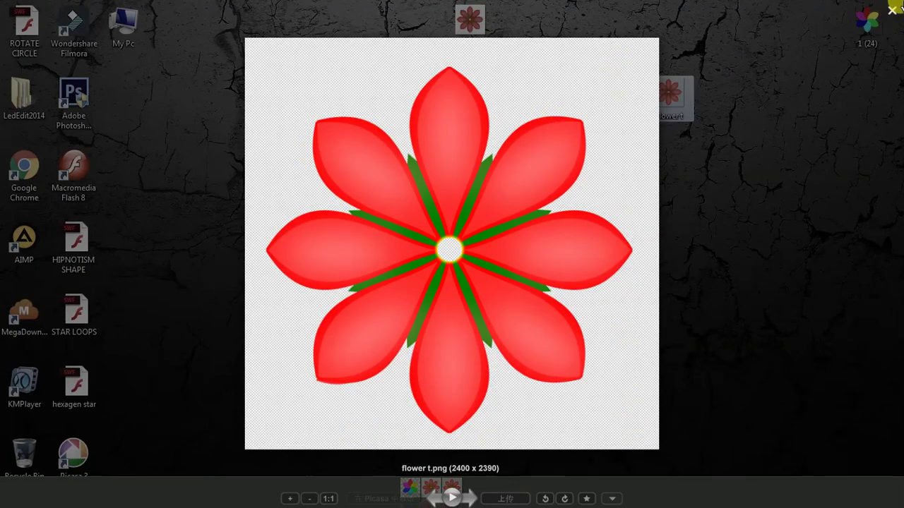
{"action": "left_click", "coordinate": [892, 9]}
{"action": "left_click_drag", "start_coordinate": [470, 21], "coordinate": [449, 93]}
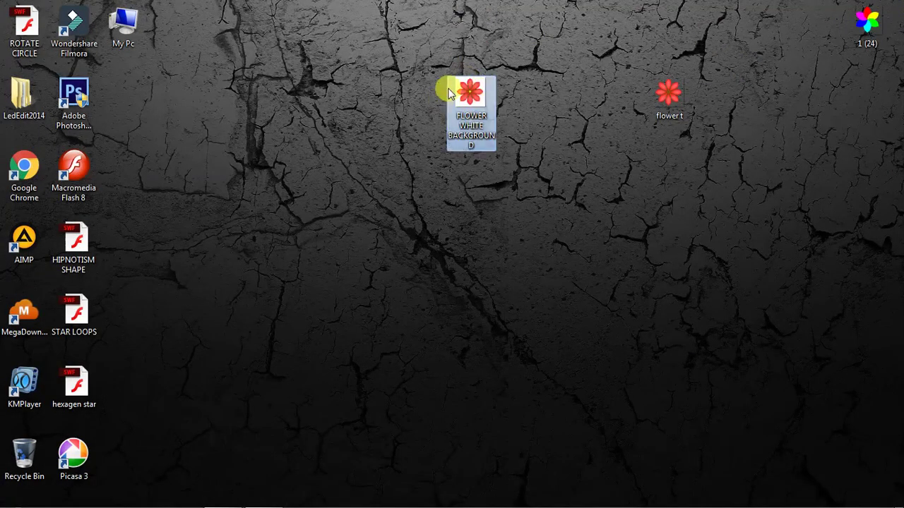
- Nudge the flower t icon left beside FLOWER WHITE BACKGROUND and refresh the desktop twice
{"action": "left_click_drag", "start_coordinate": [669, 98], "coordinate": [620, 103]}
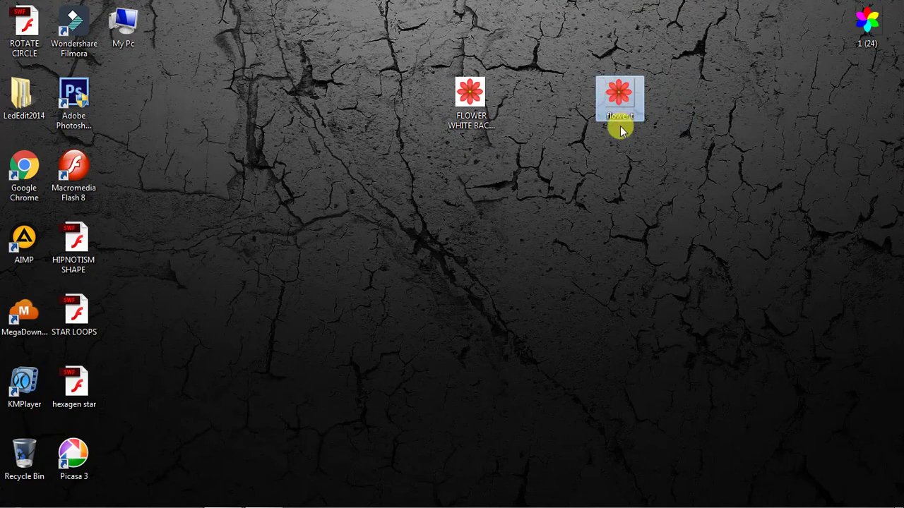
{"action": "left_click", "coordinate": [473, 99]}
{"action": "left_click", "coordinate": [580, 143]}
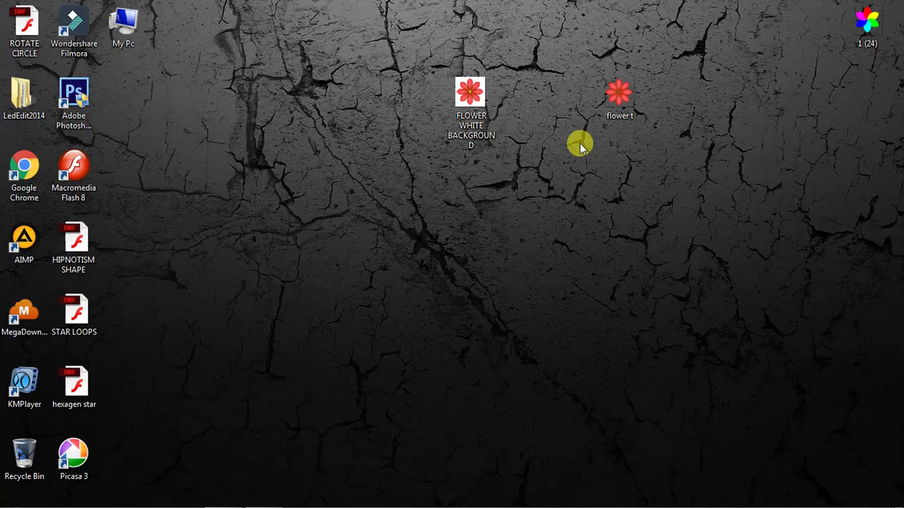
{"action": "right_click", "coordinate": [573, 129]}
{"action": "mouse_move", "coordinate": [611, 169]}
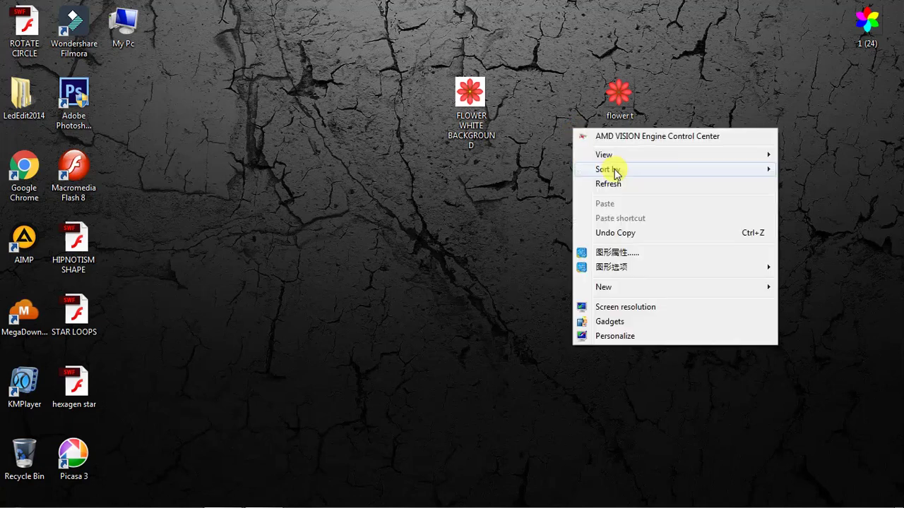
{"action": "left_click", "coordinate": [615, 183]}
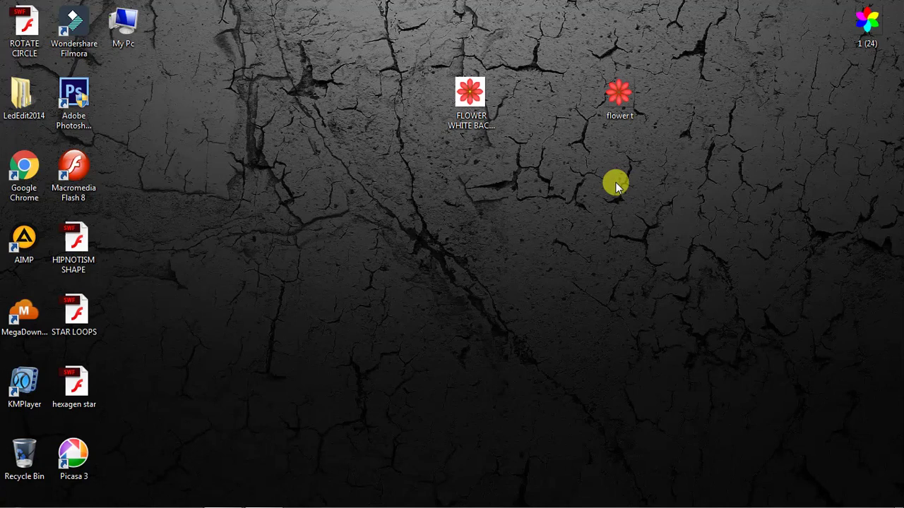
{"action": "right_click", "coordinate": [542, 131]}
{"action": "left_click", "coordinate": [567, 184]}
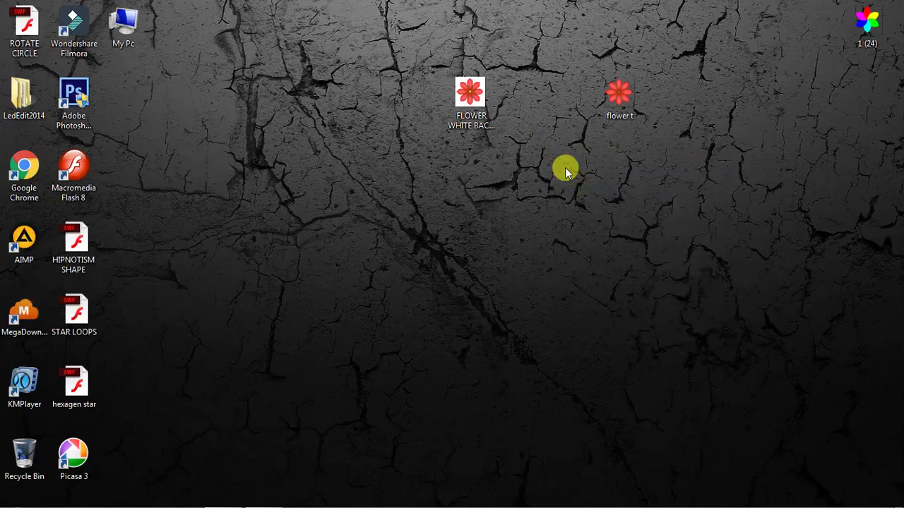